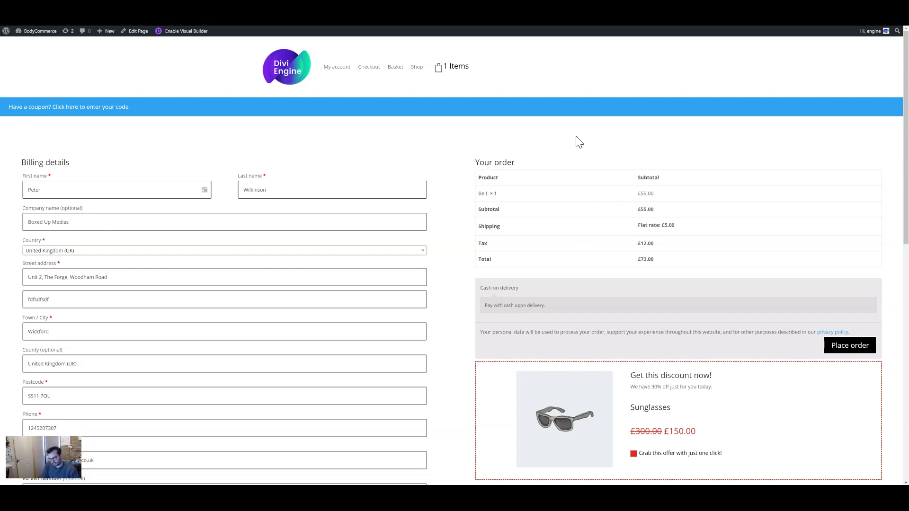
- Review the Belt order and discount offer on the checkout page, and try adding and removing the discounted Sunglasses
{"action": "left_click_drag", "start_coordinate": [498, 195], "coordinate": [481, 192]}
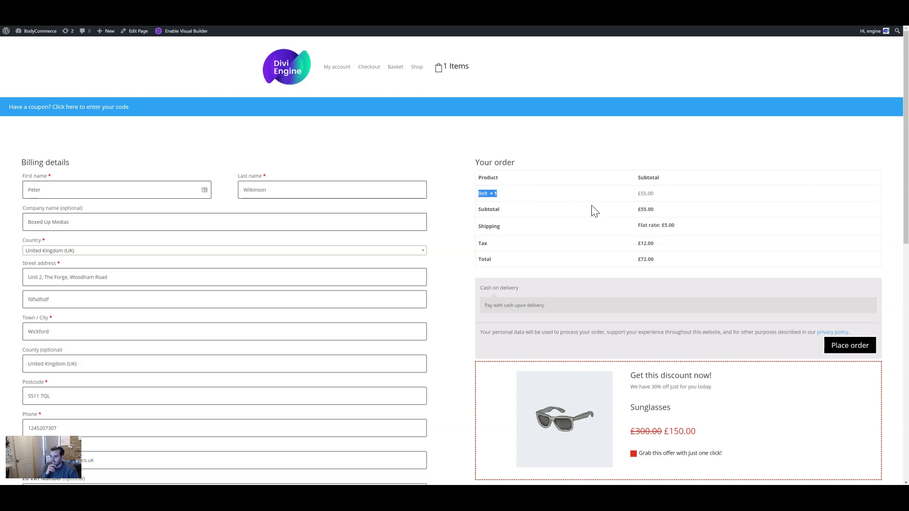
{"action": "scroll", "coordinate": [597, 278], "scroll_direction": "down", "scroll_amount": 3}
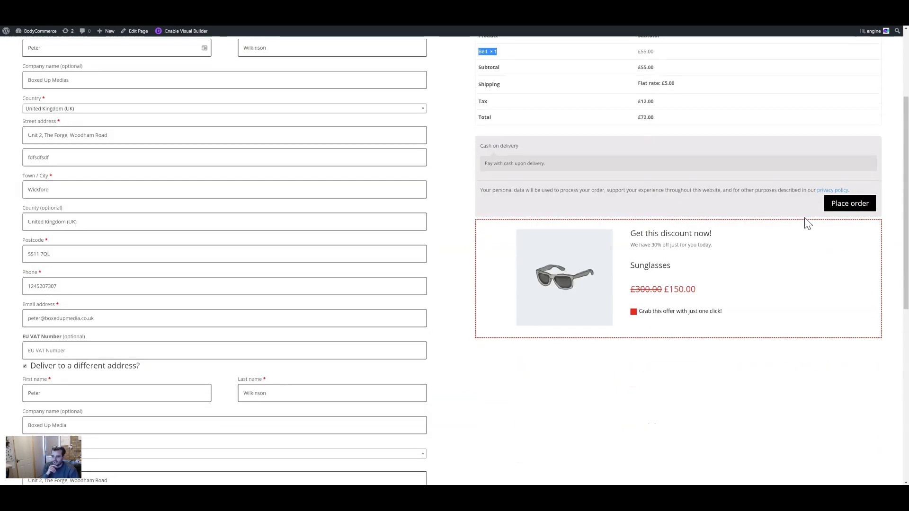
{"action": "scroll", "coordinate": [810, 232], "scroll_direction": "up", "scroll_amount": 2}
{"action": "left_click_drag", "start_coordinate": [630, 304], "coordinate": [718, 306]}
{"action": "left_click", "coordinate": [705, 316]}
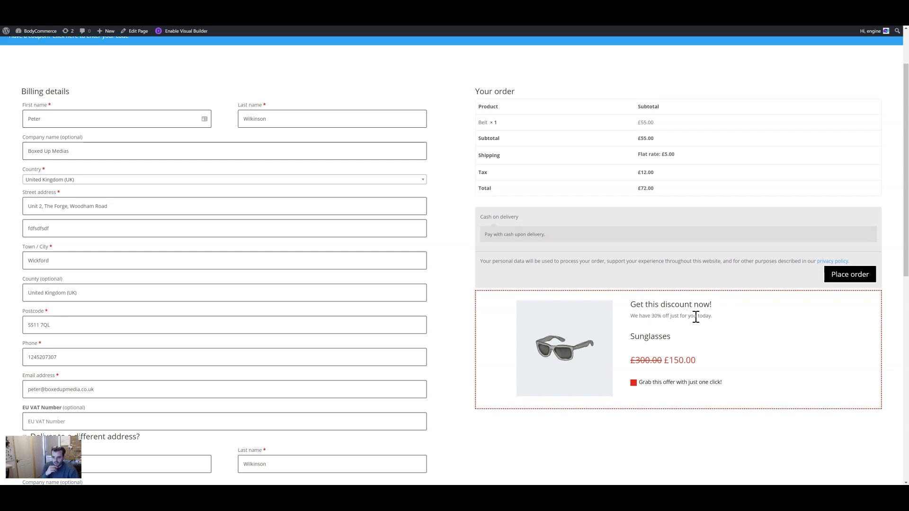
{"action": "left_click", "coordinate": [634, 382]}
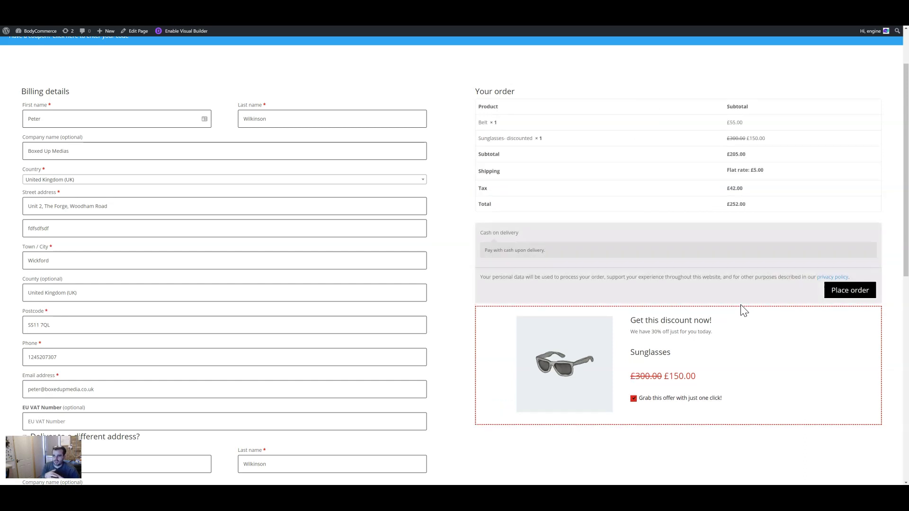
{"action": "left_click", "coordinate": [633, 399]}
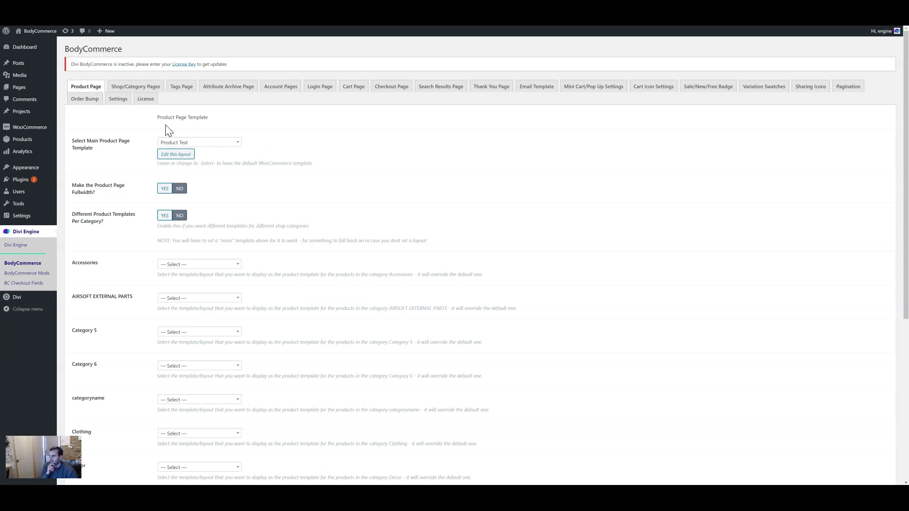
- Set the order bump to show the specific product Cap, save the changes and reload the checkout page
{"action": "left_click", "coordinate": [85, 100]}
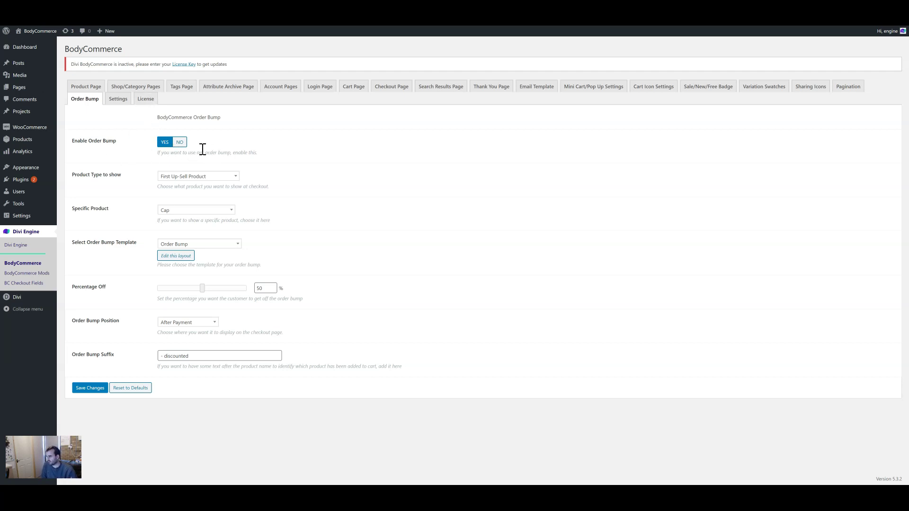
{"action": "left_click", "coordinate": [191, 179]}
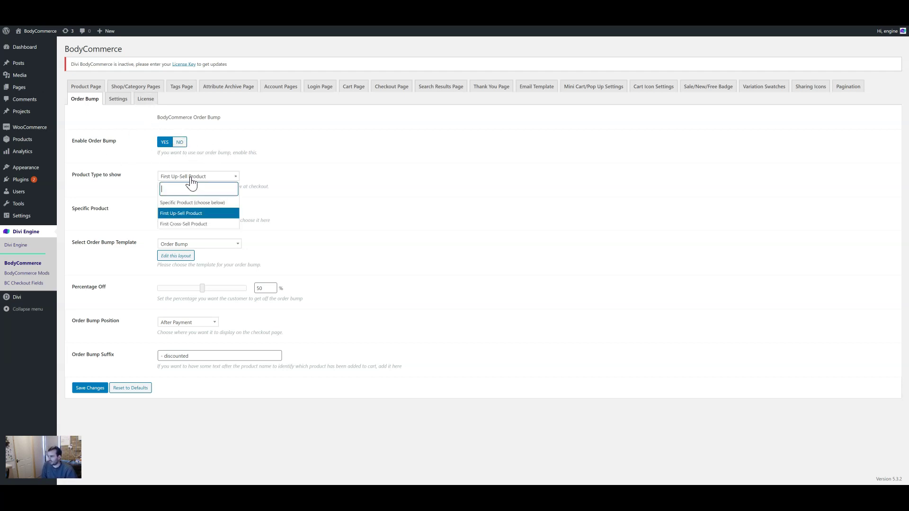
{"action": "left_click", "coordinate": [210, 203]}
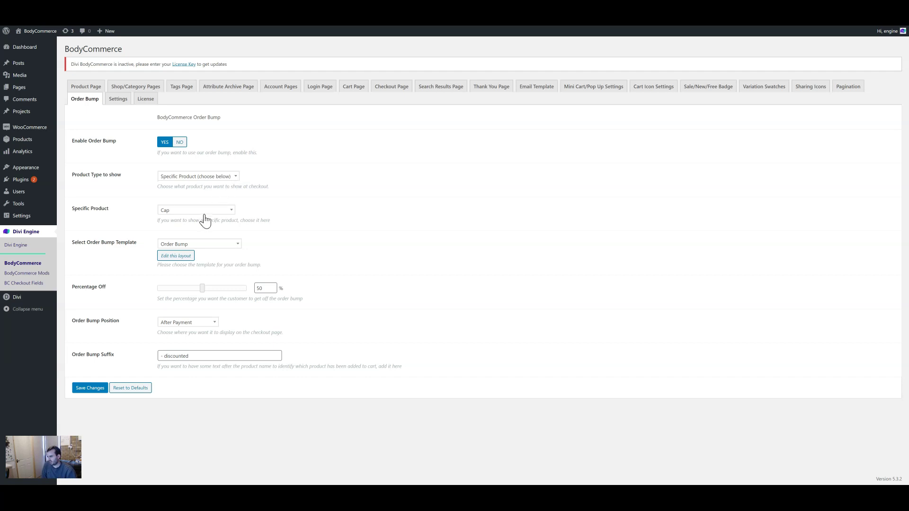
{"action": "left_click", "coordinate": [201, 212]}
{"action": "left_click", "coordinate": [197, 264]}
{"action": "left_click", "coordinate": [88, 388]}
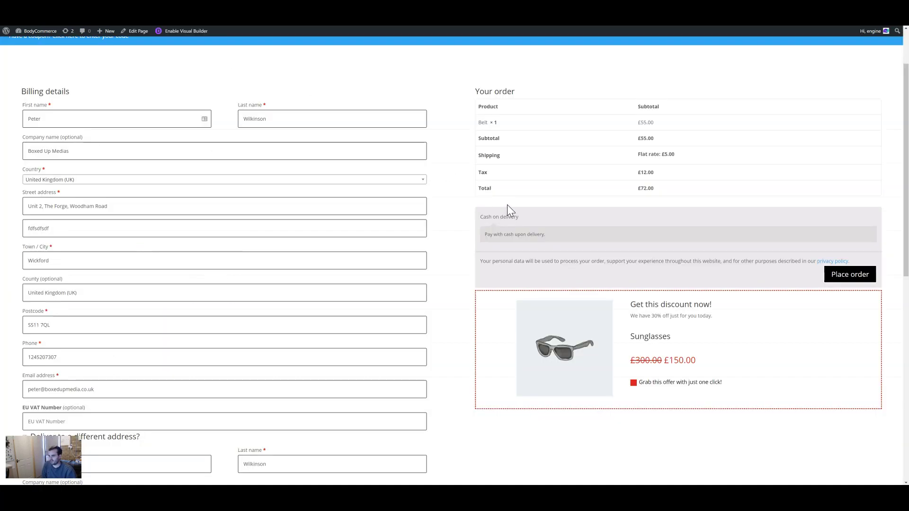
{"action": "right_click", "coordinate": [457, 122]}
{"action": "left_click", "coordinate": [471, 143]}
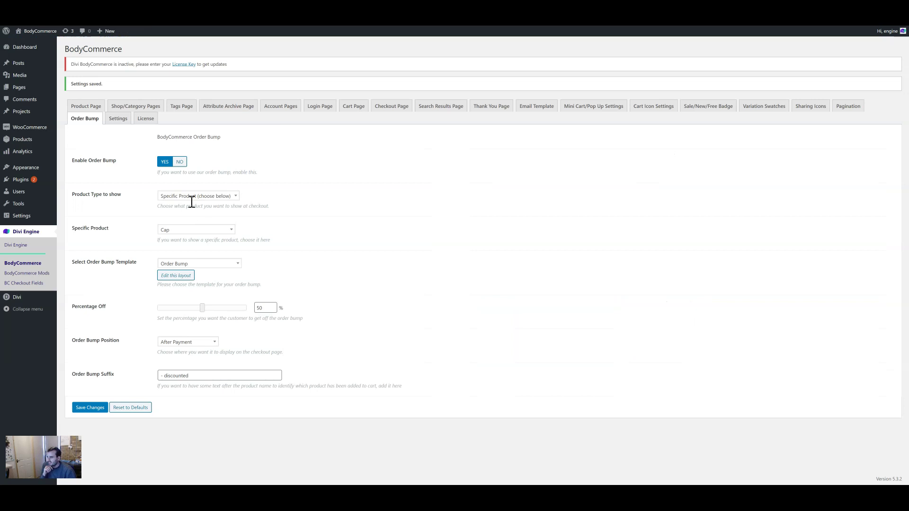
- Change the order bump's product type to First Up-Sell Product
{"action": "left_click", "coordinate": [191, 196]}
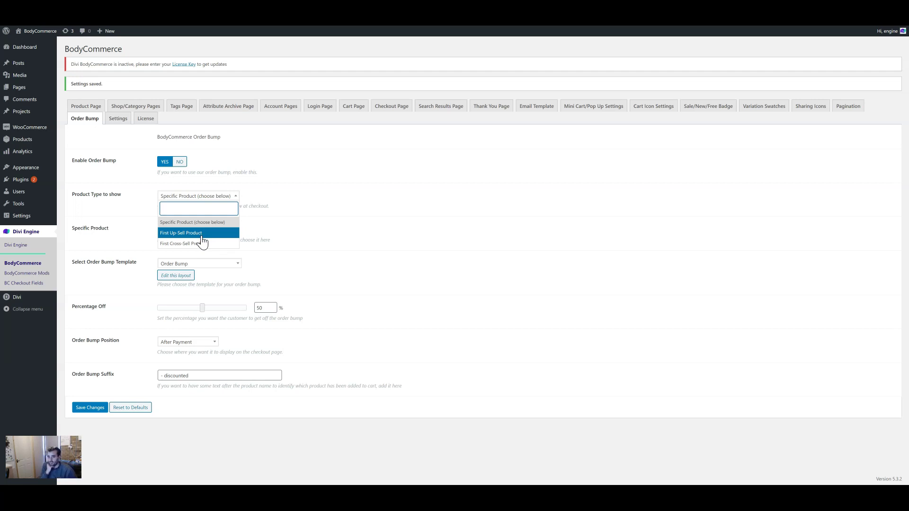
{"action": "left_click", "coordinate": [202, 237]}
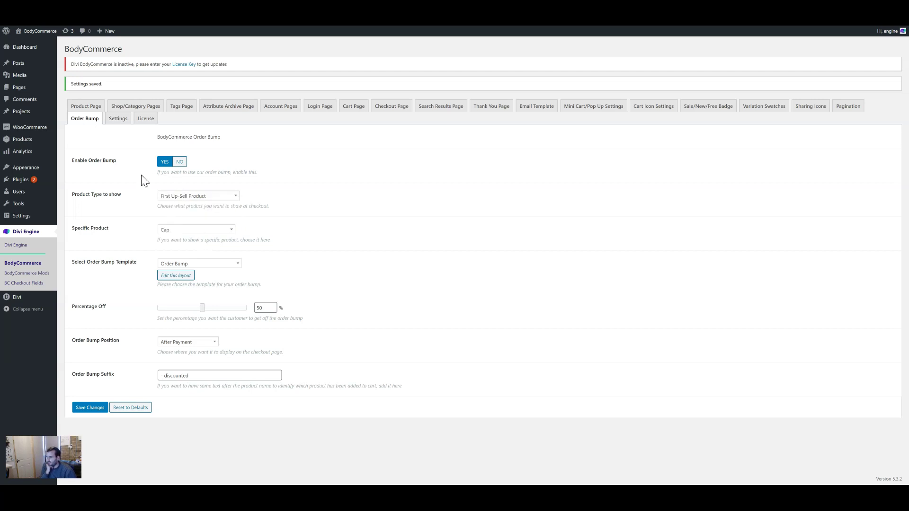
- Open the full WooCommerce product list in a new browser tab
{"action": "mouse_move", "coordinate": [29, 127]}
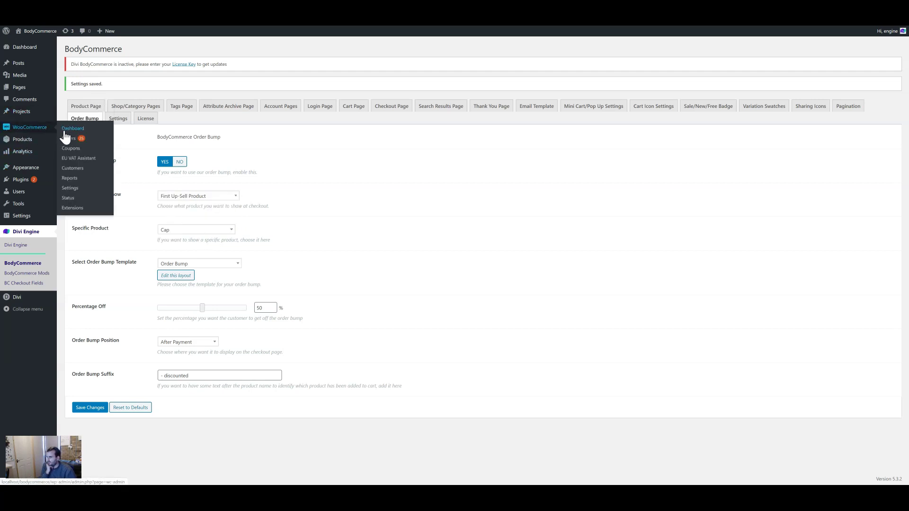
{"action": "right_click", "coordinate": [75, 146]}
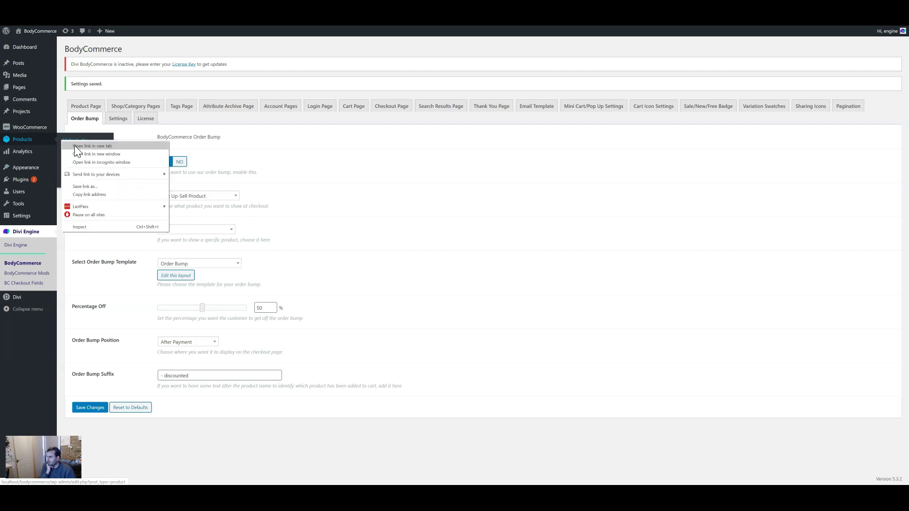
{"action": "key", "text": "Escape"}
{"action": "key", "text": "F5"}
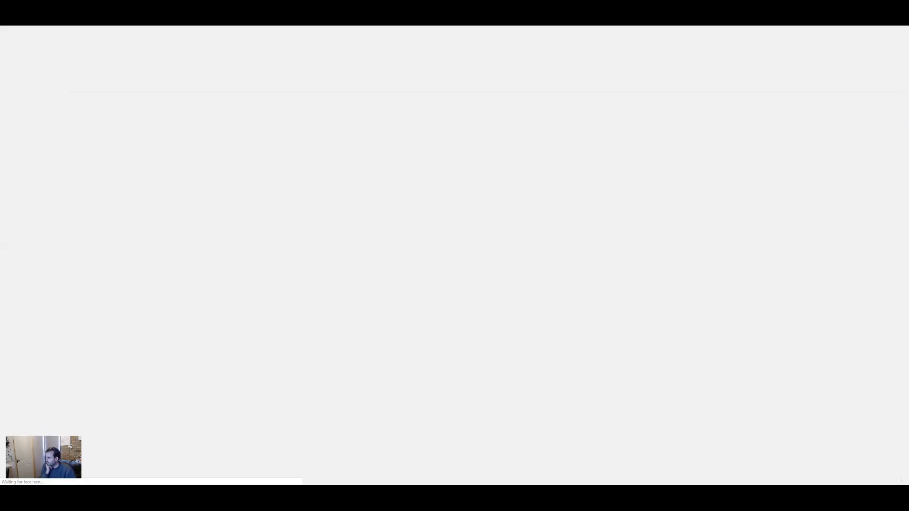
{"action": "key", "text": "F5"}
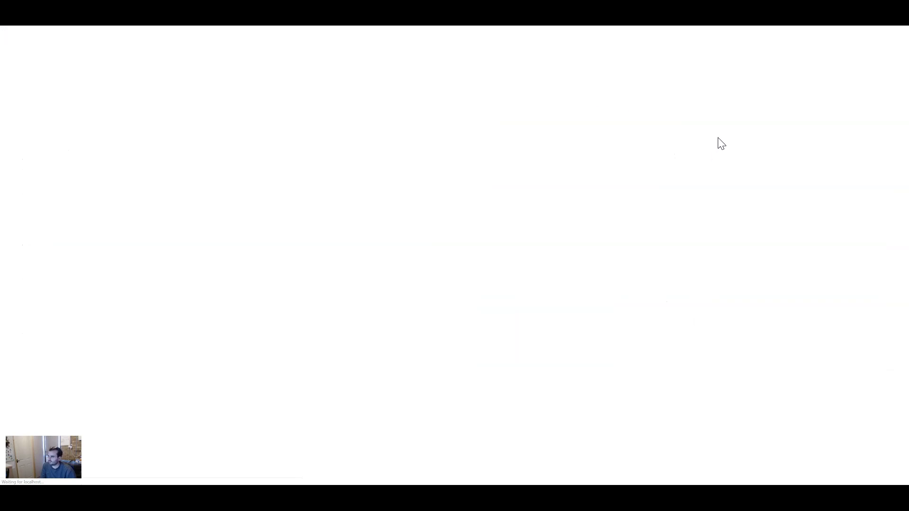
- Search the products for "belt" and open the Belt product for editing
{"action": "left_click", "coordinate": [812, 92]}
{"action": "type", "text": "belt"}
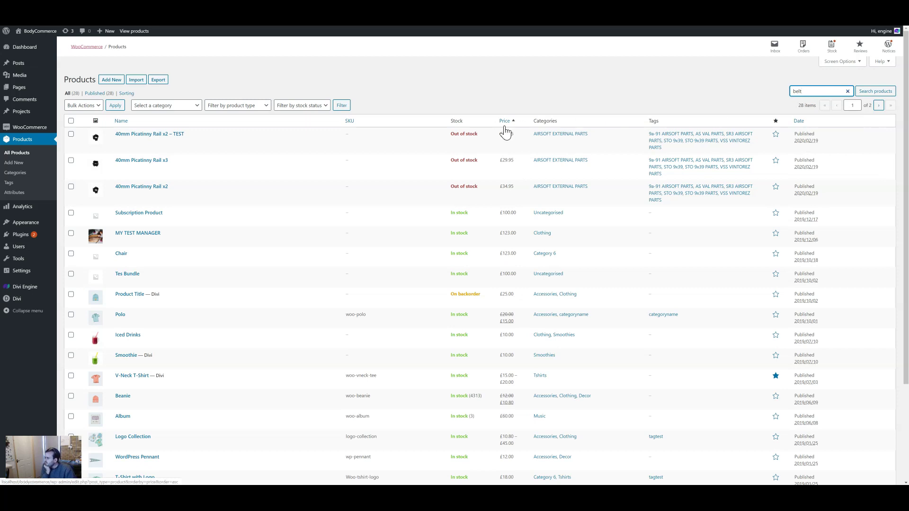
{"action": "mouse_move", "coordinate": [126, 221]}
{"action": "mouse_move", "coordinate": [148, 199]}
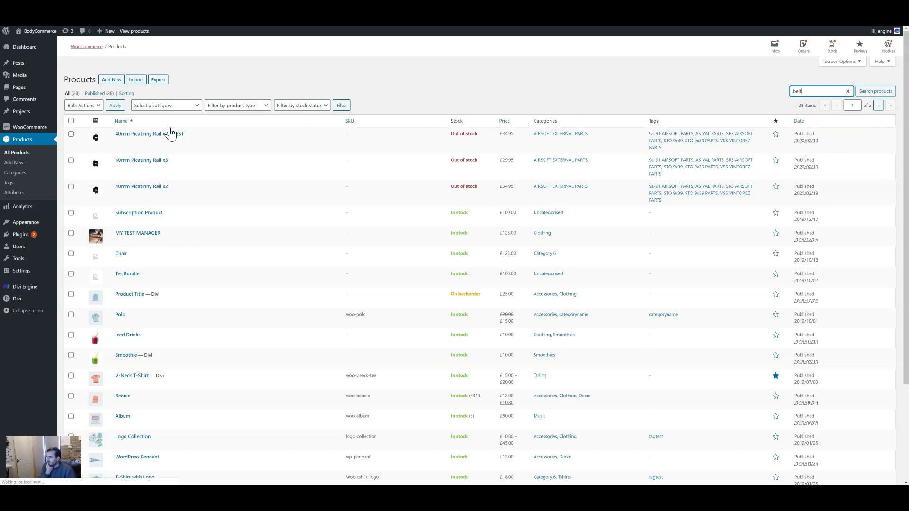
{"action": "key", "text": "Return"}
{"action": "left_click", "coordinate": [121, 133]}
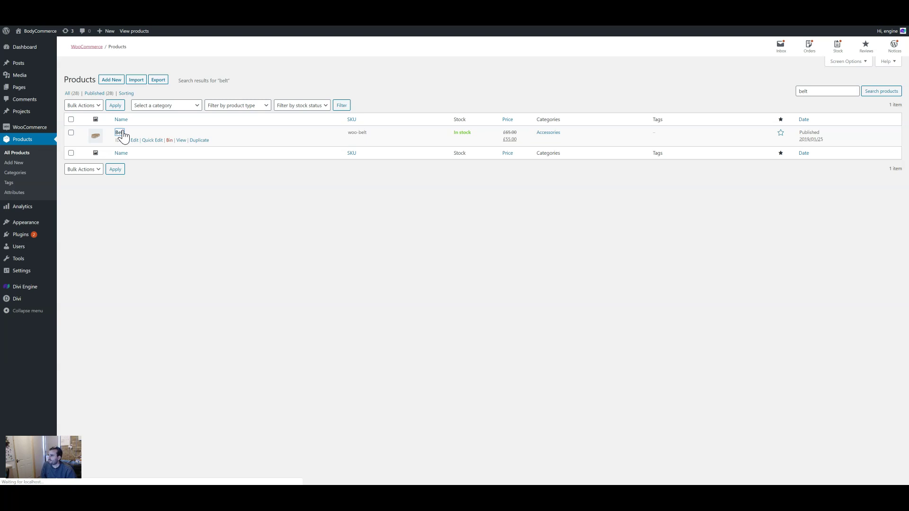
- Show the Belt product's linked products with its upsells and cross-sells
{"action": "scroll", "coordinate": [284, 315], "scroll_direction": "down", "scroll_amount": 2}
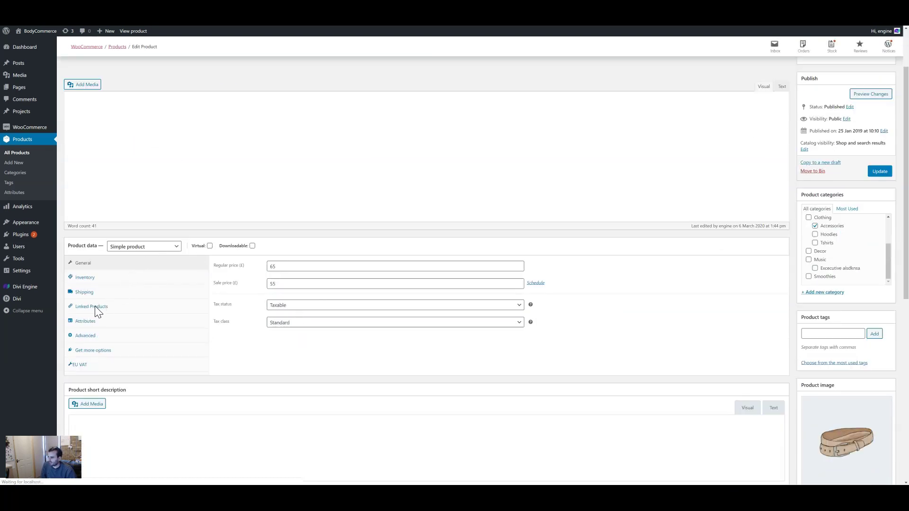
{"action": "scroll", "coordinate": [103, 284], "scroll_direction": "down", "scroll_amount": 3}
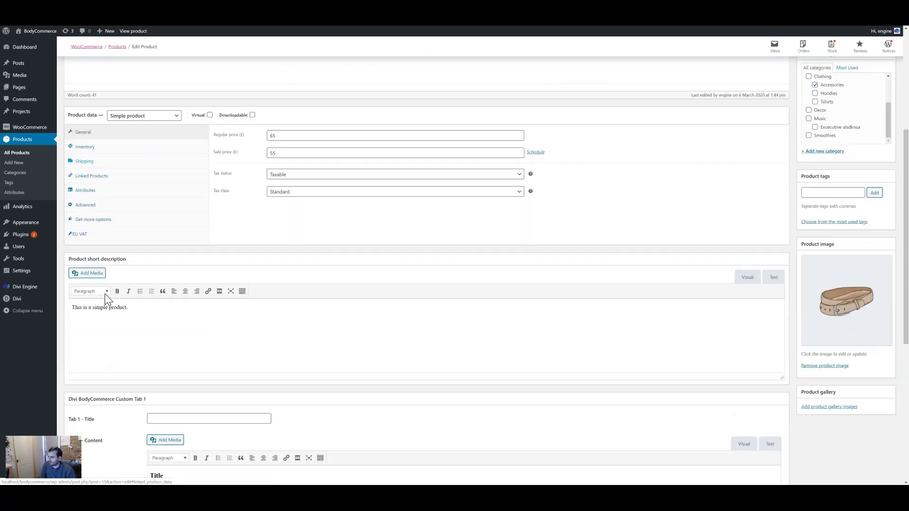
{"action": "left_click", "coordinate": [99, 175]}
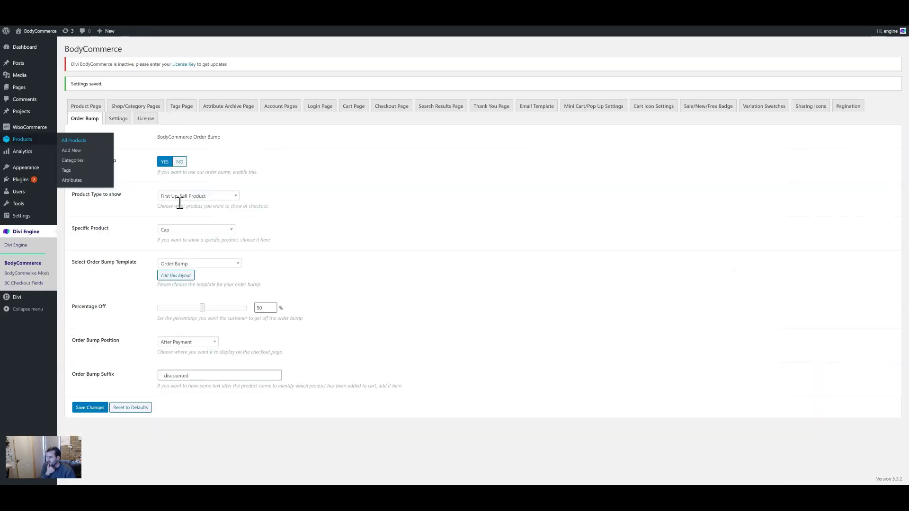
- Review the order bump's product type and specific product settings, and reload the checkout page to check the offer
{"action": "left_click", "coordinate": [179, 196]}
{"action": "left_click", "coordinate": [179, 198]}
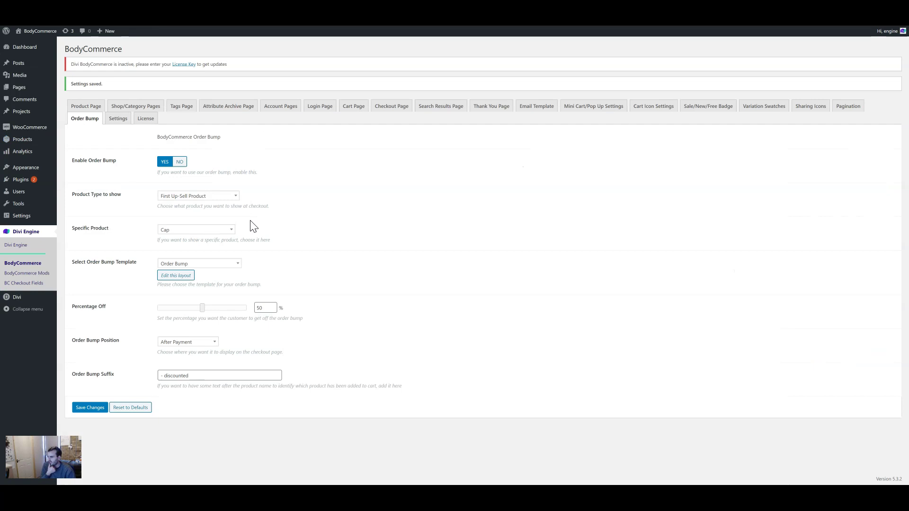
{"action": "left_click_drag", "start_coordinate": [108, 229], "coordinate": [74, 232]}
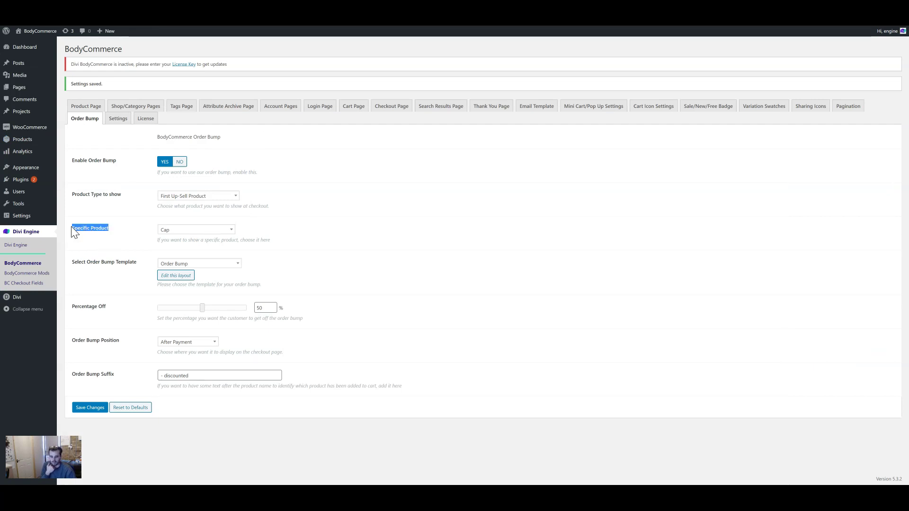
{"action": "left_click", "coordinate": [118, 229]}
{"action": "key", "text": "ctrl+Tab"}
{"action": "right_click", "coordinate": [463, 145]}
{"action": "left_click", "coordinate": [484, 173]}
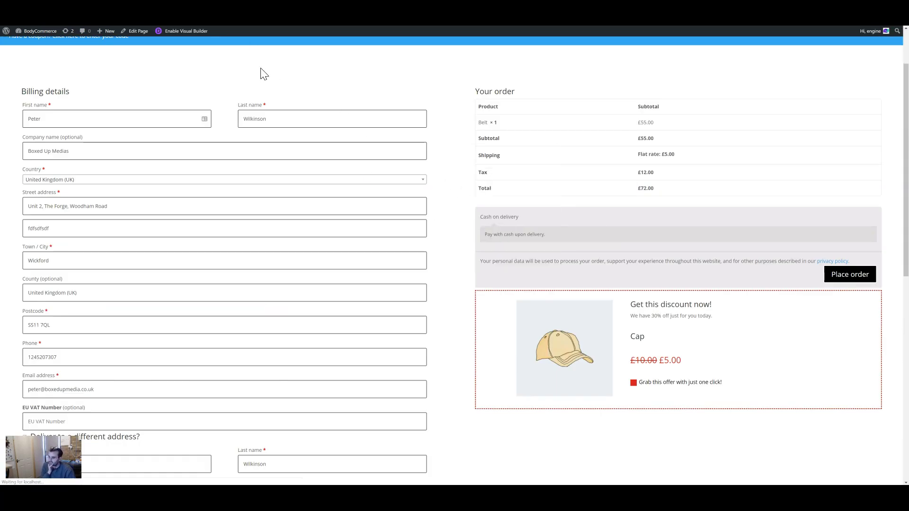
- Set the order bump's product type to First Cross-Sell Product and save the changes
{"action": "key", "text": "ctrl+shift+Tab"}
{"action": "left_click", "coordinate": [205, 195]}
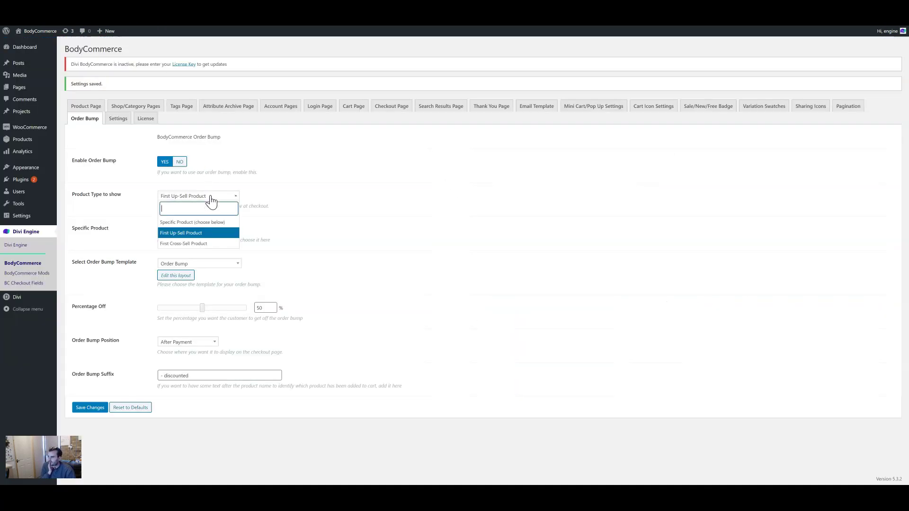
{"action": "left_click", "coordinate": [209, 241]}
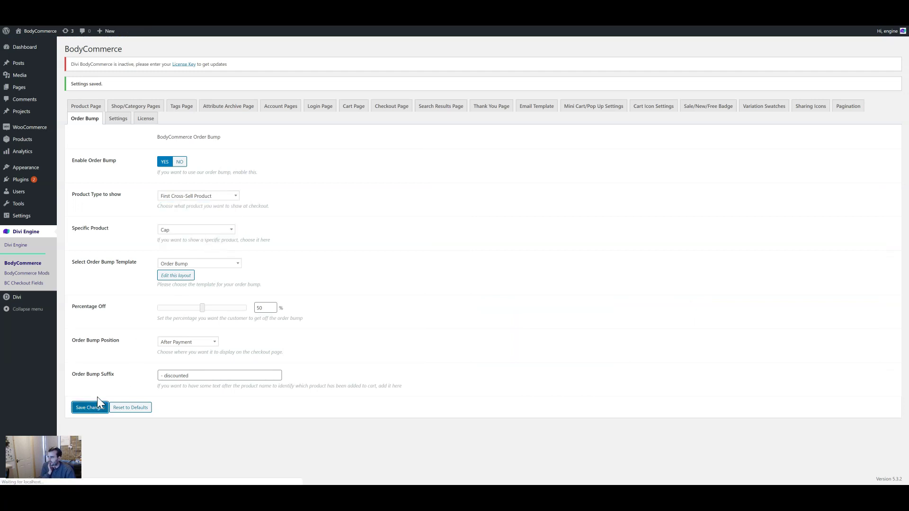
- Check the Belt's cross-sells and reload the checkout page to view the offered product
{"action": "key", "text": "ctrl+shift+Tab"}
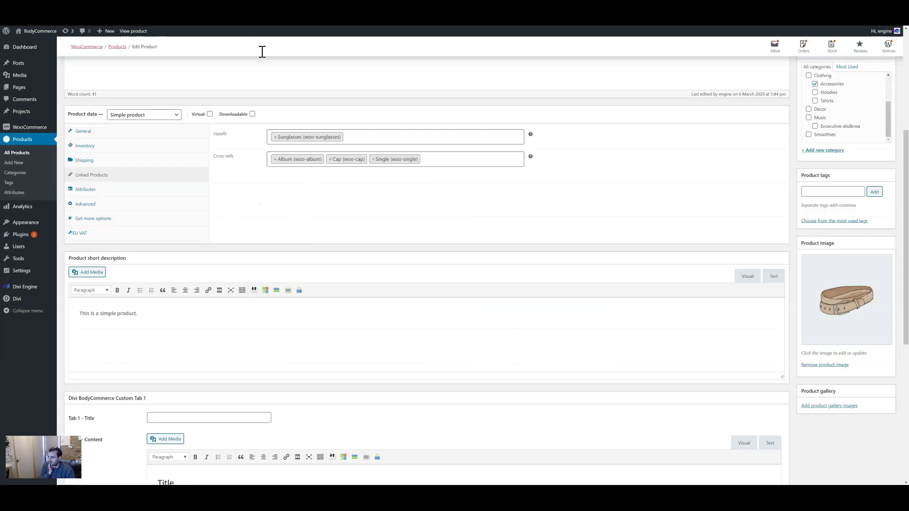
{"action": "key", "text": "ctrl+Tab"}
{"action": "right_click", "coordinate": [420, 98]}
{"action": "left_click", "coordinate": [452, 99]}
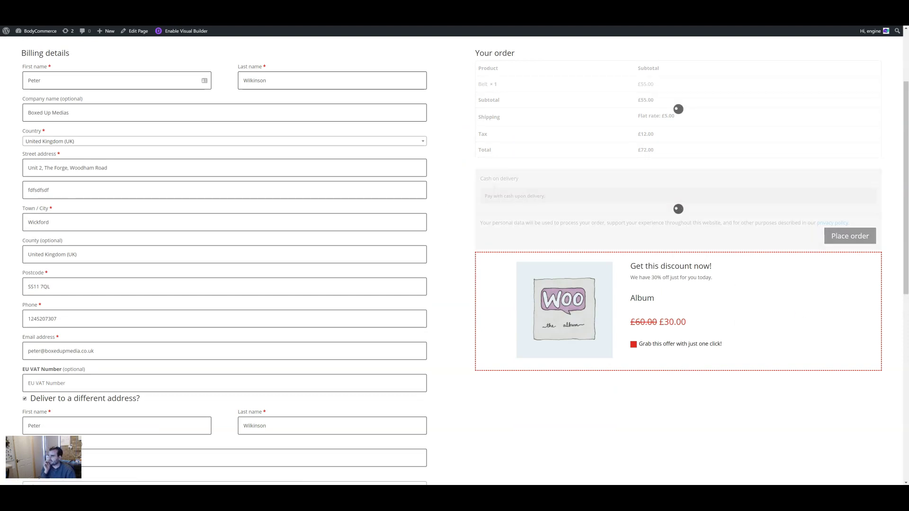
- Examine the discount message in the Text module of the Order Bump layout and close its settings
{"action": "key", "text": "ctrl+Tab"}
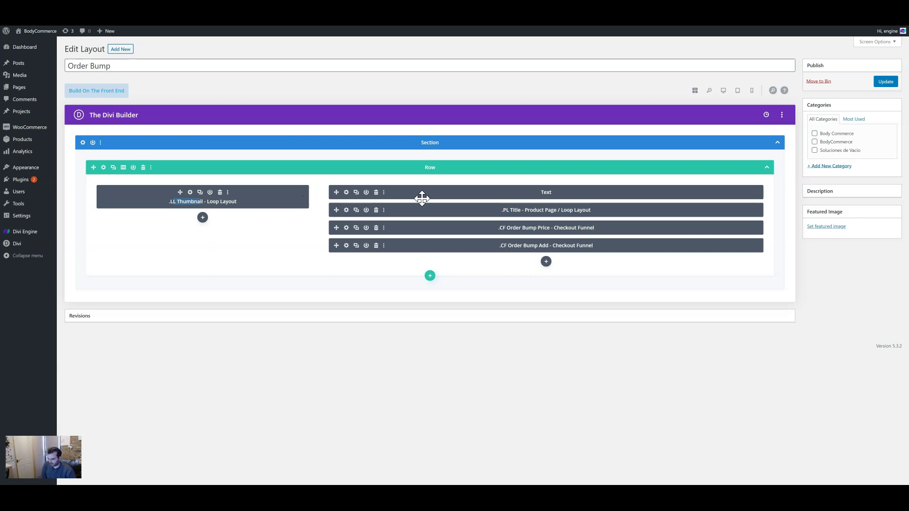
{"action": "left_click", "coordinate": [348, 194]}
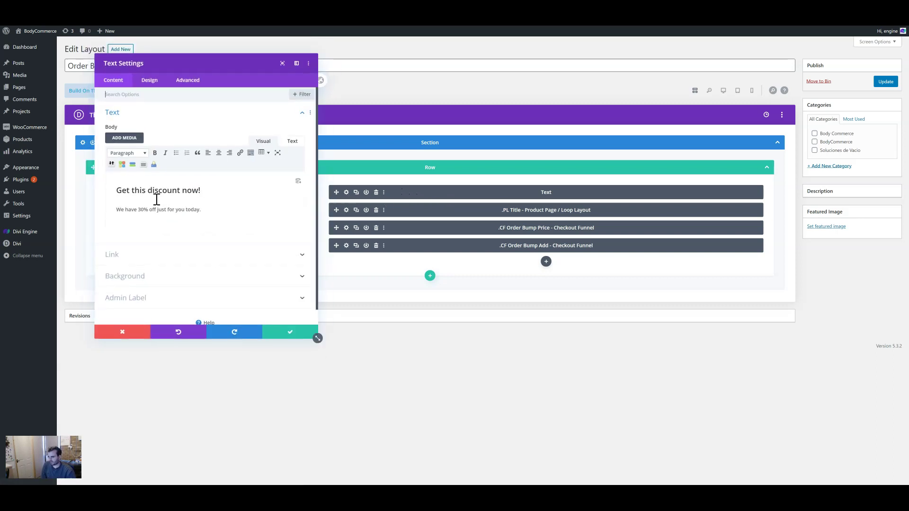
{"action": "left_click", "coordinate": [289, 332]}
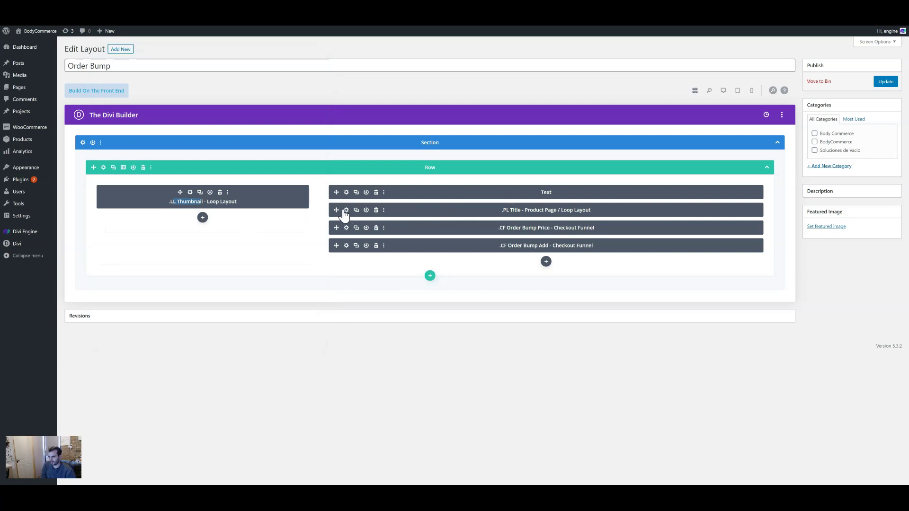
- Choose h3 as the title HTML tag in the layout's product title module and save the module settings
{"action": "left_click", "coordinate": [346, 209]}
{"action": "left_click", "coordinate": [117, 143]}
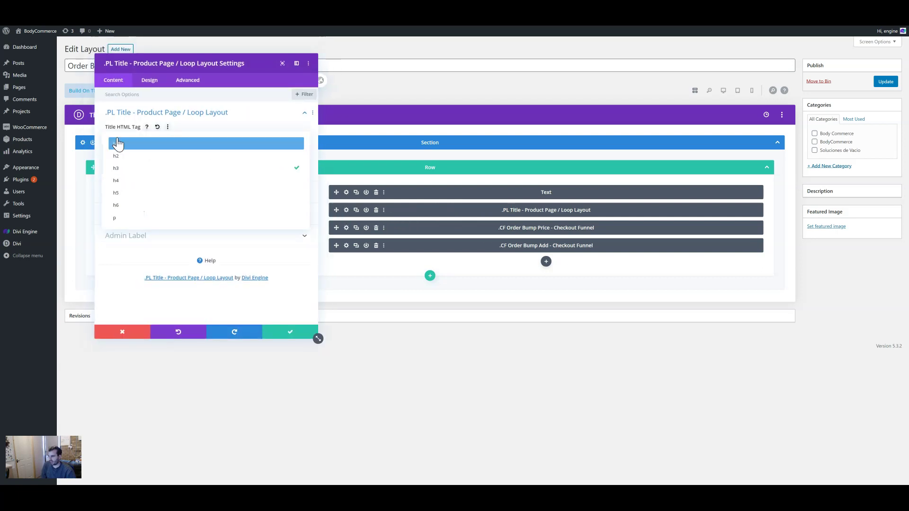
{"action": "left_click", "coordinate": [130, 168]}
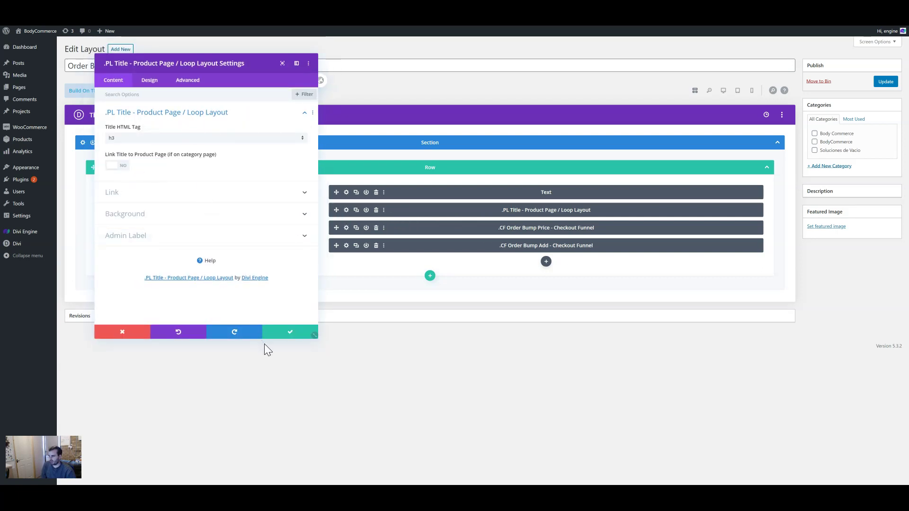
{"action": "left_click", "coordinate": [286, 333]}
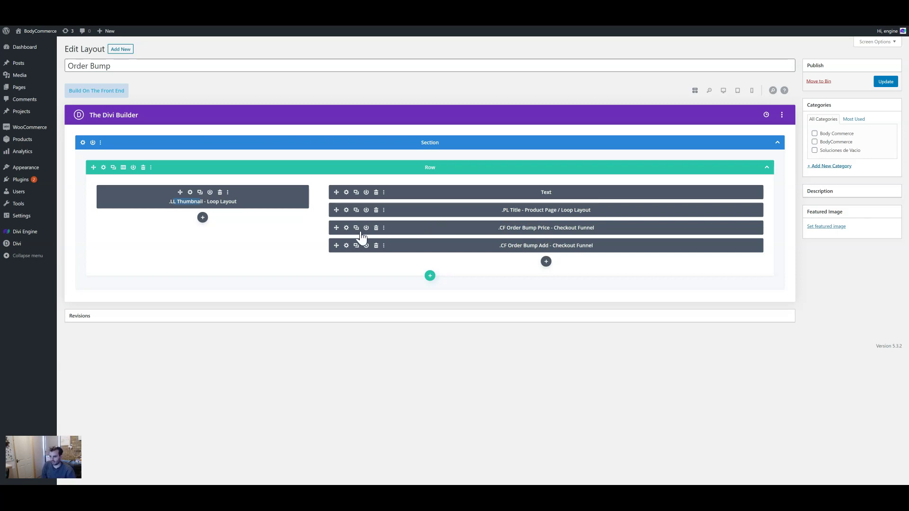
- Review the Order Bump Price and Order Bump Add module settings, and preview the layout in desktop view before returning to wireframe view
{"action": "left_click", "coordinate": [346, 227]}
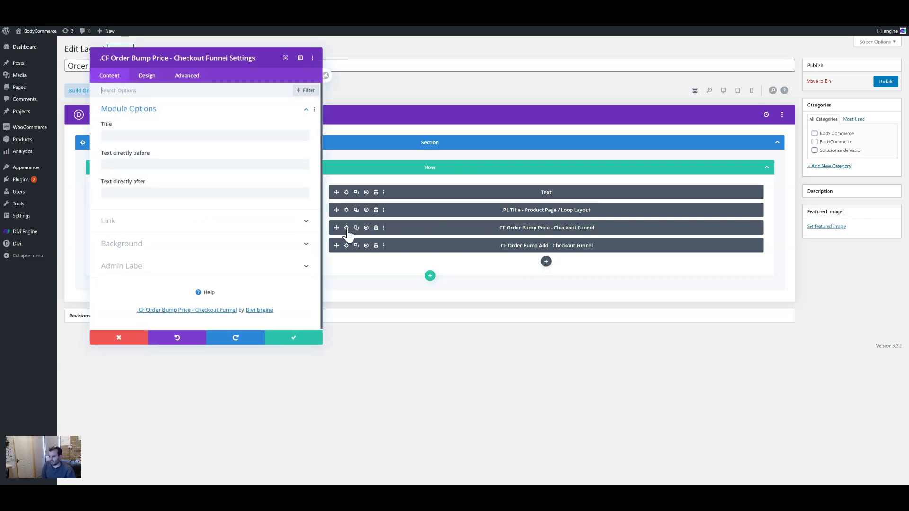
{"action": "left_click", "coordinate": [135, 333]}
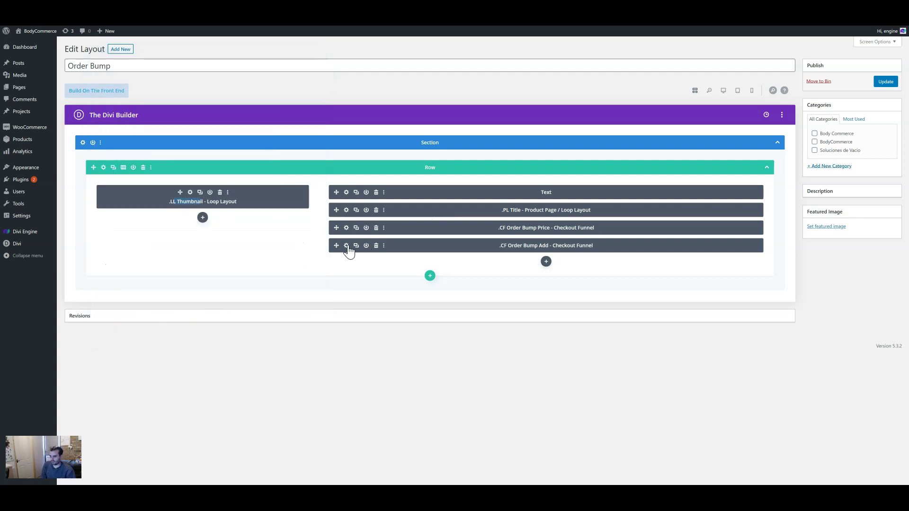
{"action": "left_click", "coordinate": [346, 246]}
{"action": "left_click", "coordinate": [112, 335]}
{"action": "left_click", "coordinate": [722, 91]}
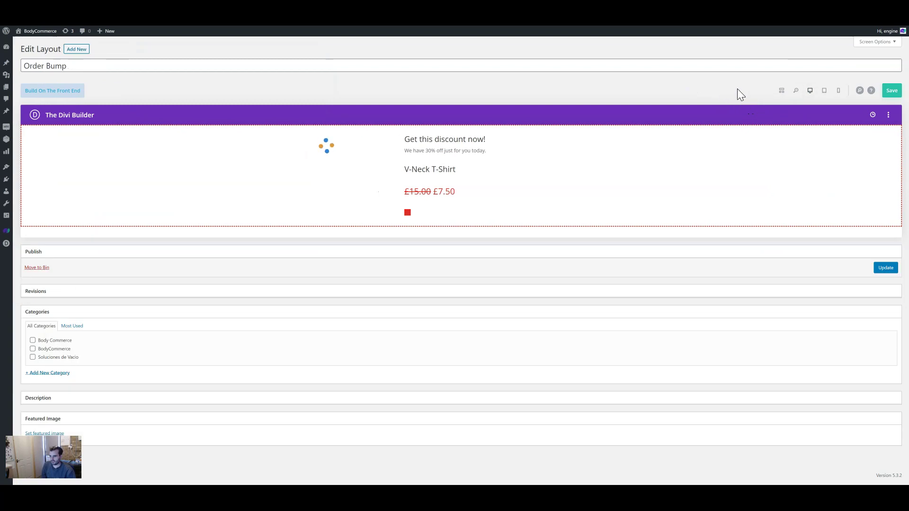
{"action": "left_click", "coordinate": [781, 91]}
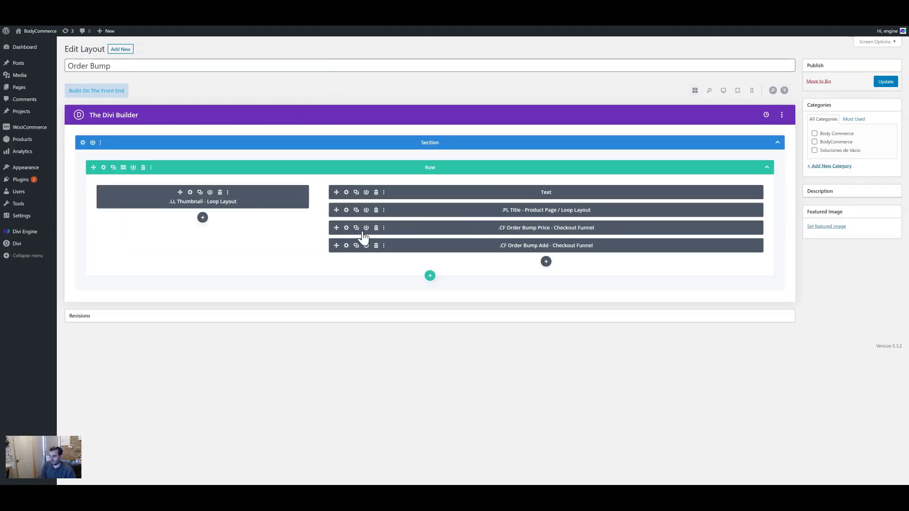
- Examine the layout section's background, design and border settings, and close the Order Bump layout editor
{"action": "left_click", "coordinate": [83, 142]}
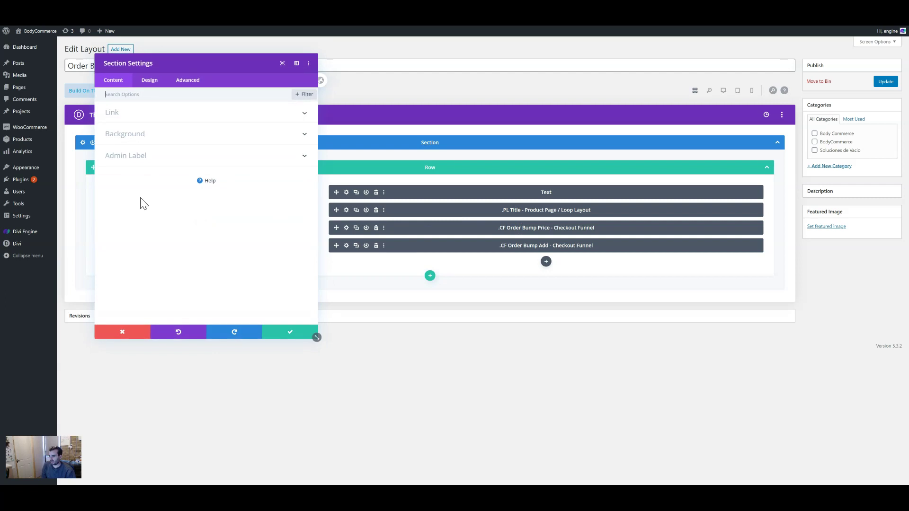
{"action": "left_click", "coordinate": [131, 140]}
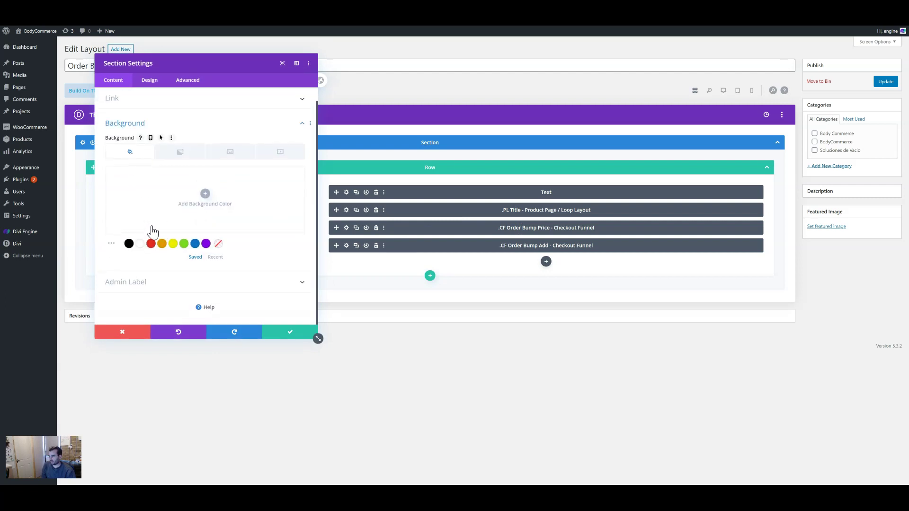
{"action": "left_click", "coordinate": [149, 80]}
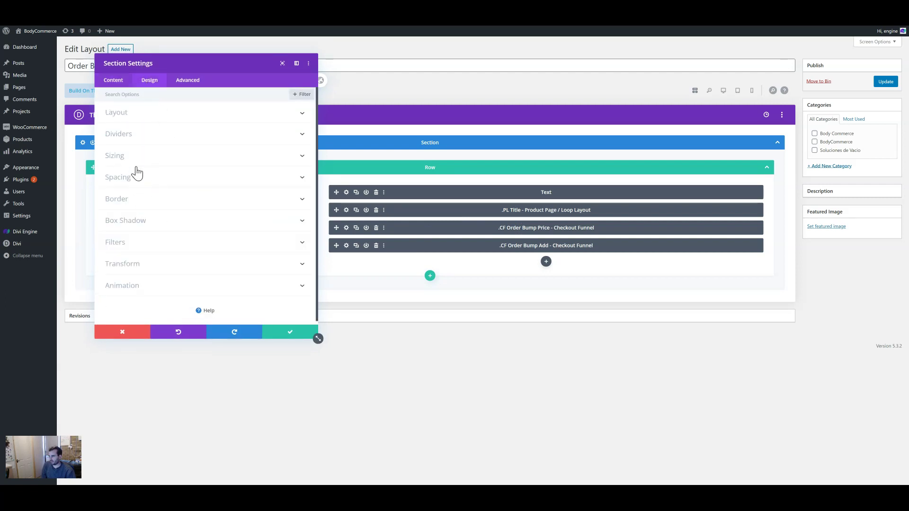
{"action": "left_click", "coordinate": [135, 132]}
{"action": "left_click", "coordinate": [134, 97]}
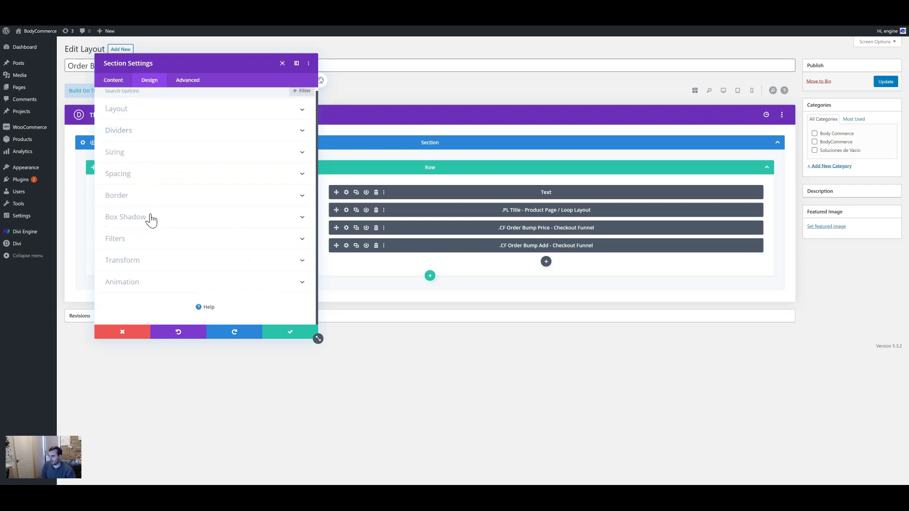
{"action": "left_click", "coordinate": [149, 217]}
{"action": "left_click", "coordinate": [137, 122]}
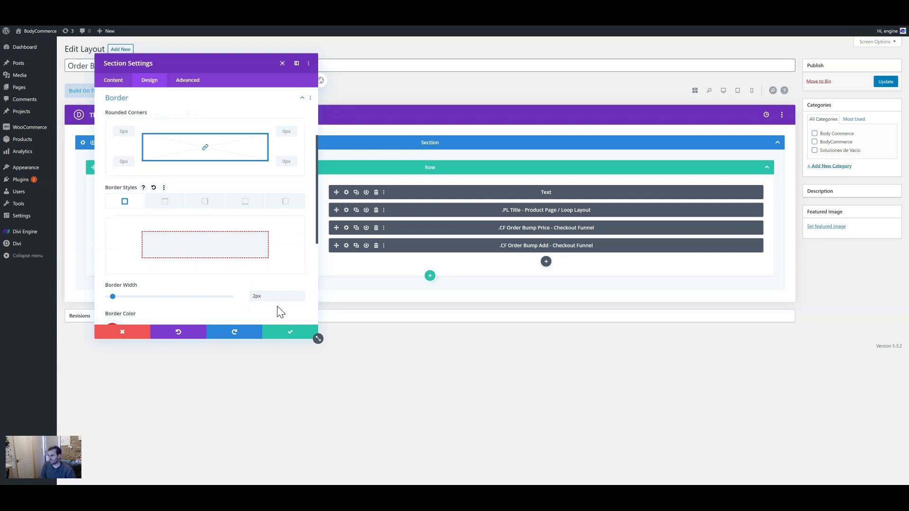
{"action": "left_click", "coordinate": [286, 333]}
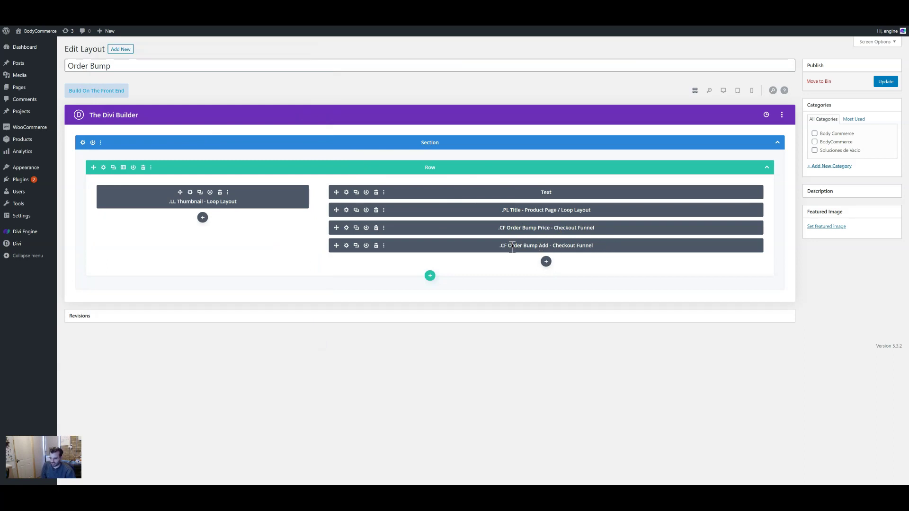
{"action": "left_click_drag", "start_coordinate": [527, 247], "coordinate": [553, 249]}
{"action": "key", "text": "ctrl+w"}
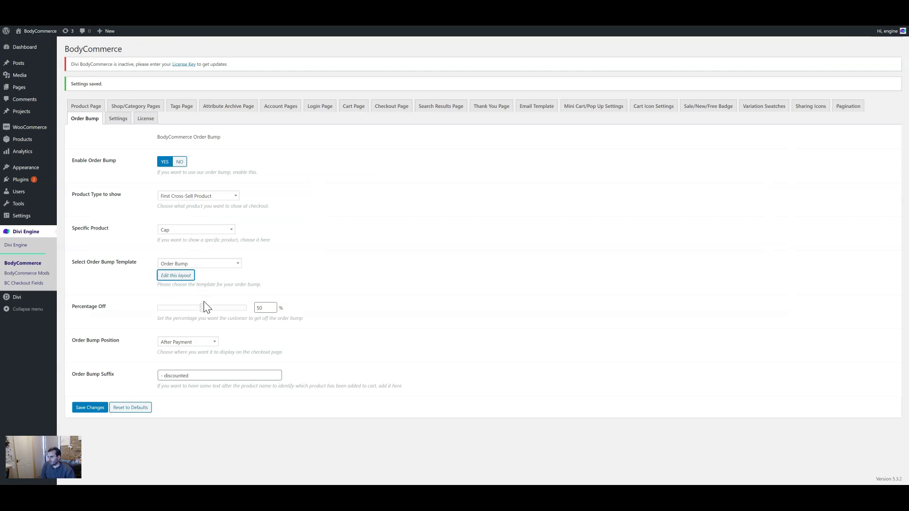
- Set the order bump's percentage off to 30 and its position to Before Payment
{"action": "left_click_drag", "start_coordinate": [203, 307], "coordinate": [200, 307]}
{"action": "left_click", "coordinate": [181, 344]}
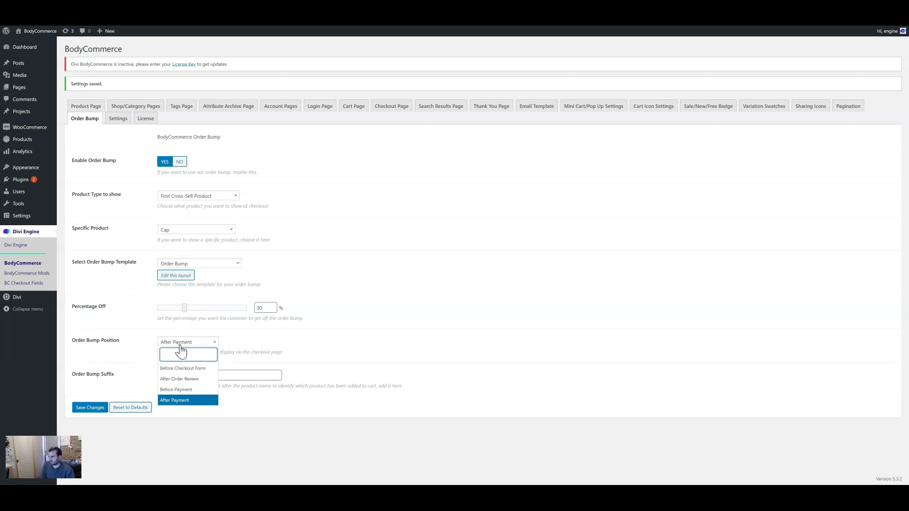
{"action": "left_click", "coordinate": [189, 391]}
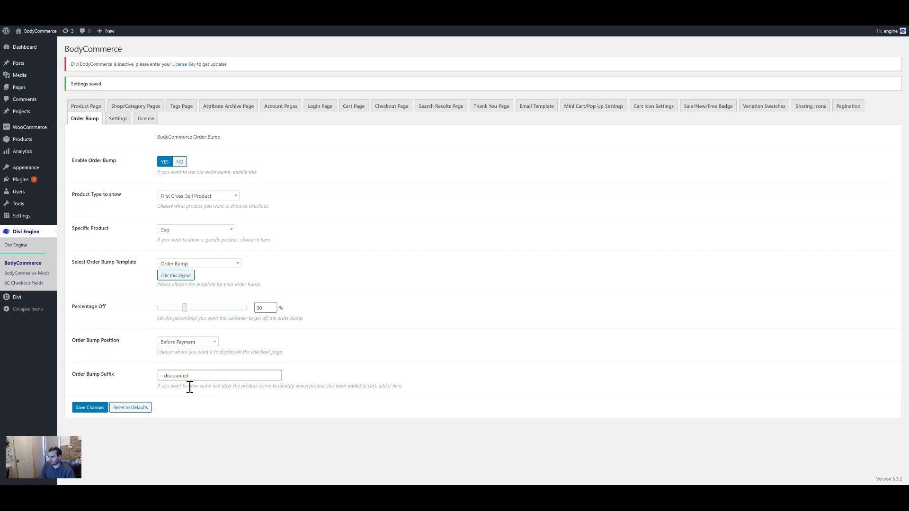
- Set the order bump suffix to " - discounted" with a leading space and save the changes
{"action": "left_click", "coordinate": [163, 375]}
{"action": "type", "text": "-"}
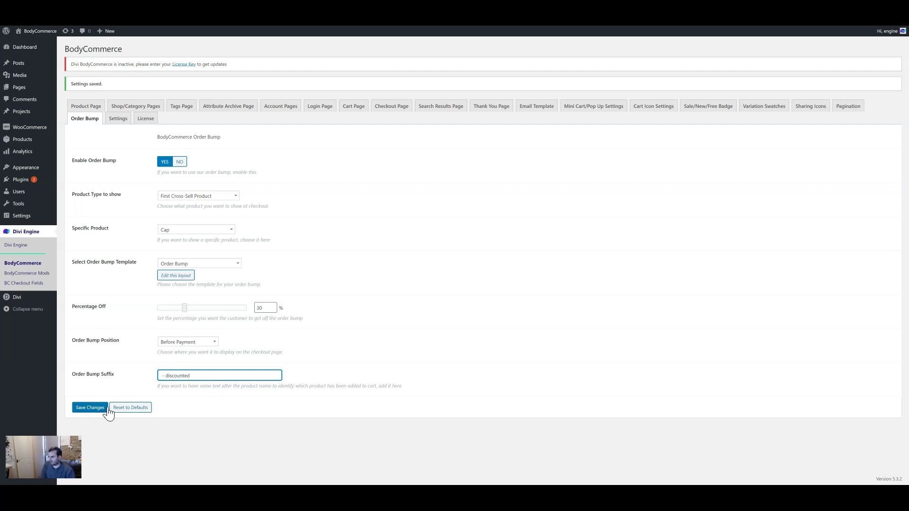
{"action": "left_click", "coordinate": [92, 408]}
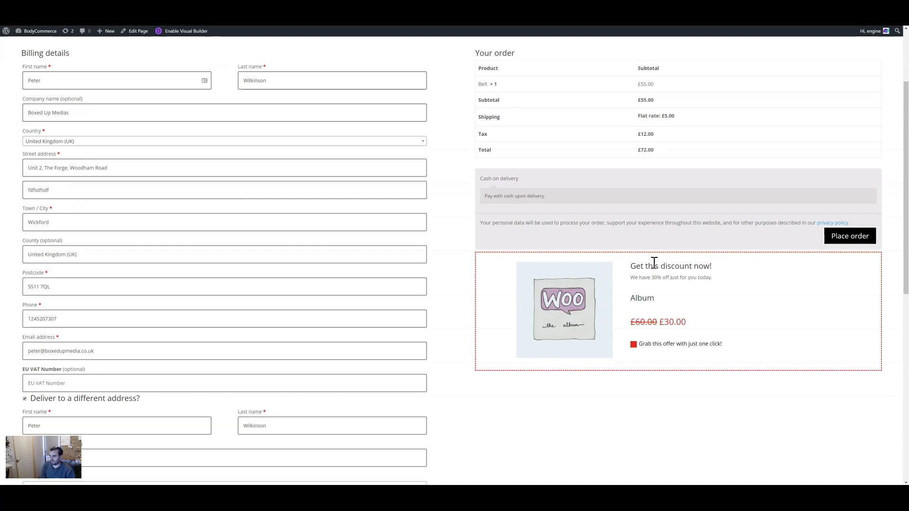
- Reload the checkout page and check the order bump's position and discounted price against the BodyCommerce settings
{"action": "right_click", "coordinate": [625, 145]}
{"action": "left_click", "coordinate": [647, 157]}
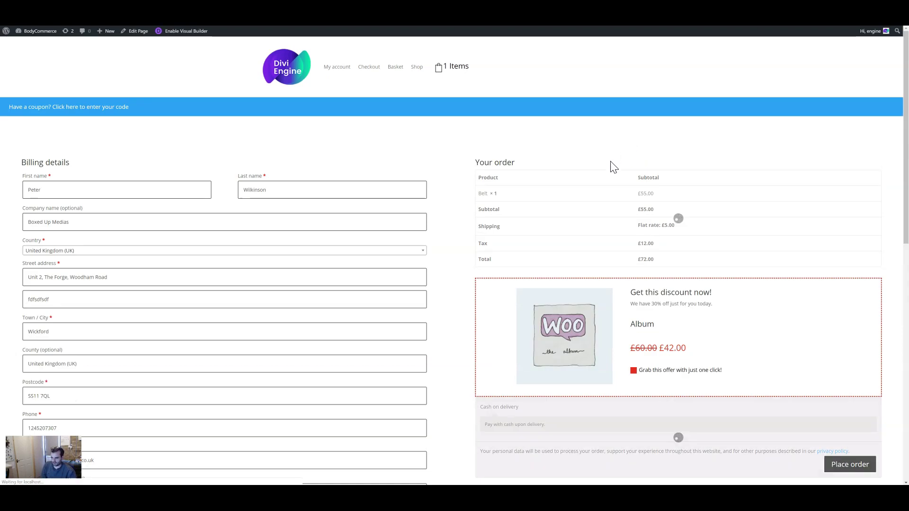
{"action": "scroll", "coordinate": [521, 228], "scroll_direction": "down", "scroll_amount": 2}
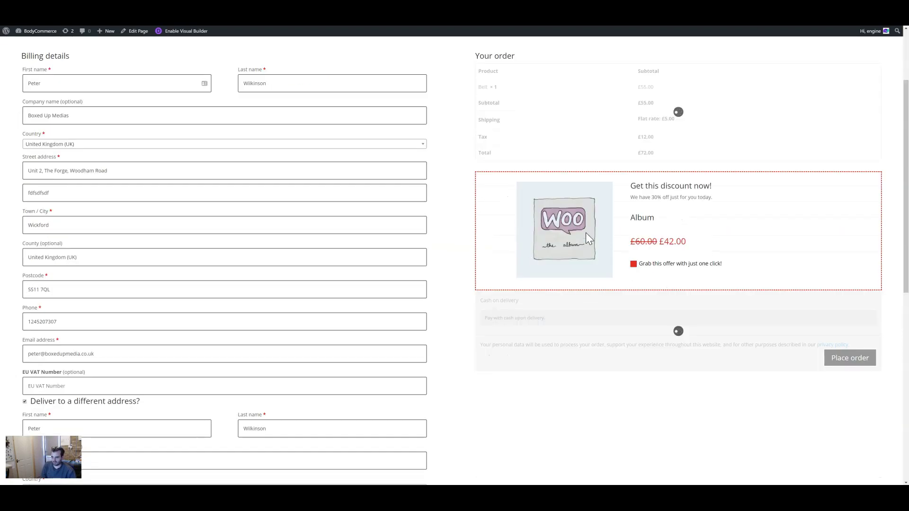
{"action": "key", "text": "ctrl+Tab"}
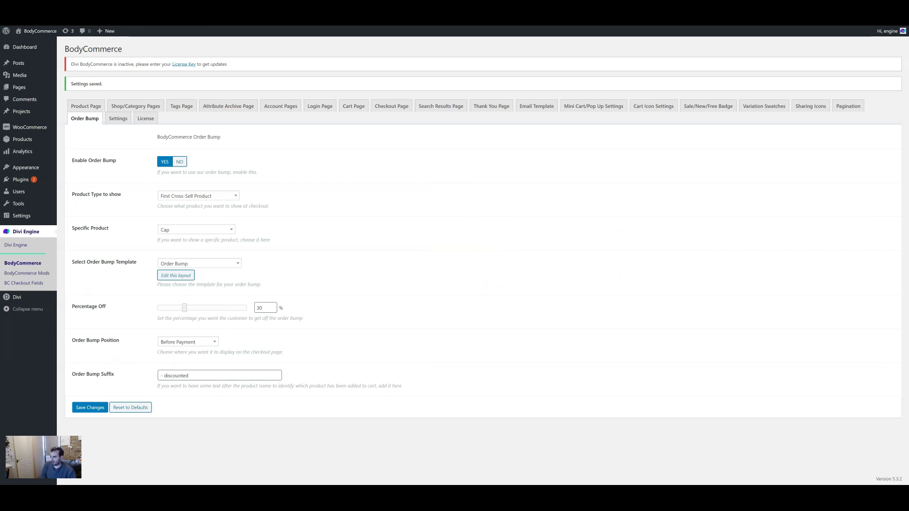
{"action": "key", "text": "ctrl+Tab"}
- Accept the Album order bump offer on the checkout page and check the suffix on its order line
{"action": "left_click", "coordinate": [635, 266]}
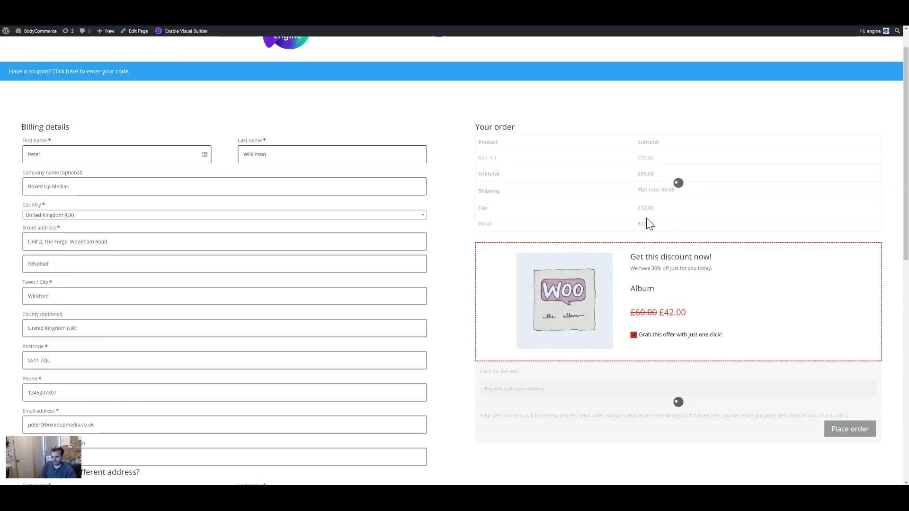
{"action": "left_click_drag", "start_coordinate": [494, 174], "coordinate": [524, 175]}
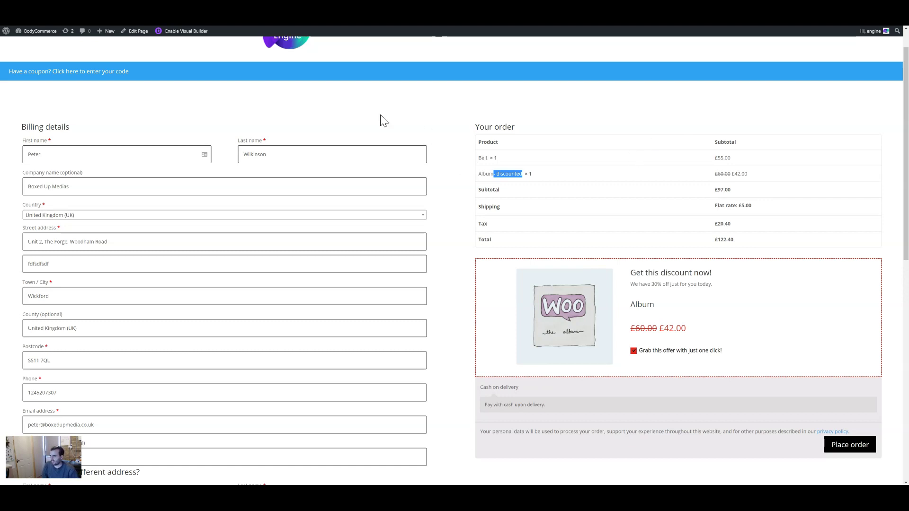
{"action": "scroll", "coordinate": [265, 114], "scroll_direction": "up", "scroll_amount": 1}
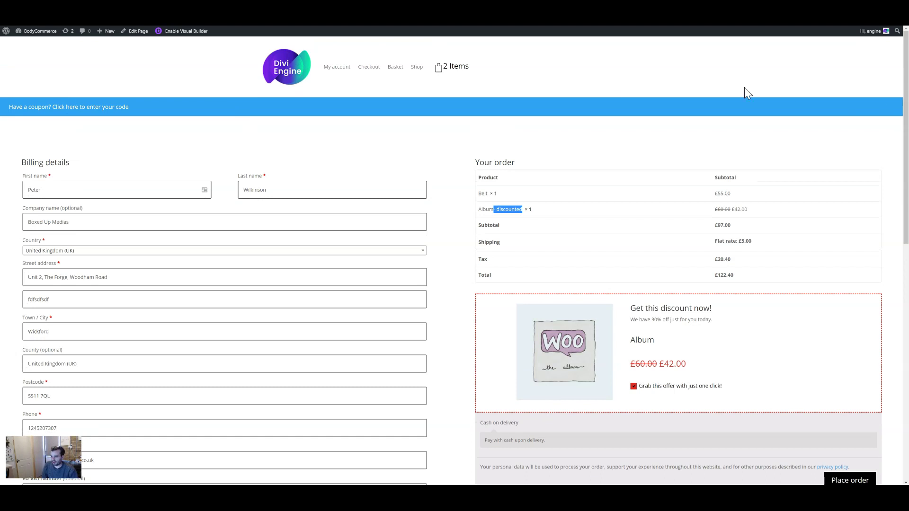